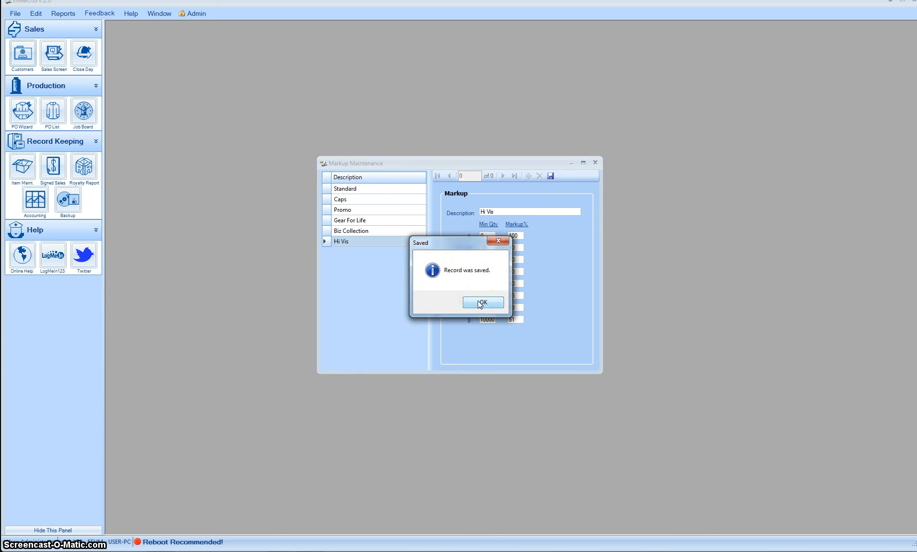
# Step: Dismiss the save confirmation, close markup maintenance and open the catalog maintenance list of loaded catalogs
pyautogui.click(481, 303)
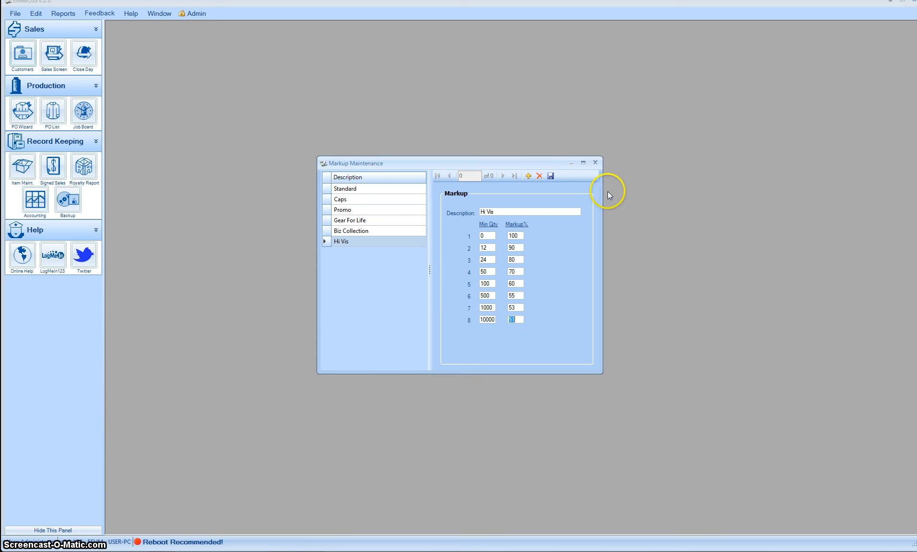
pyautogui.click(597, 162)
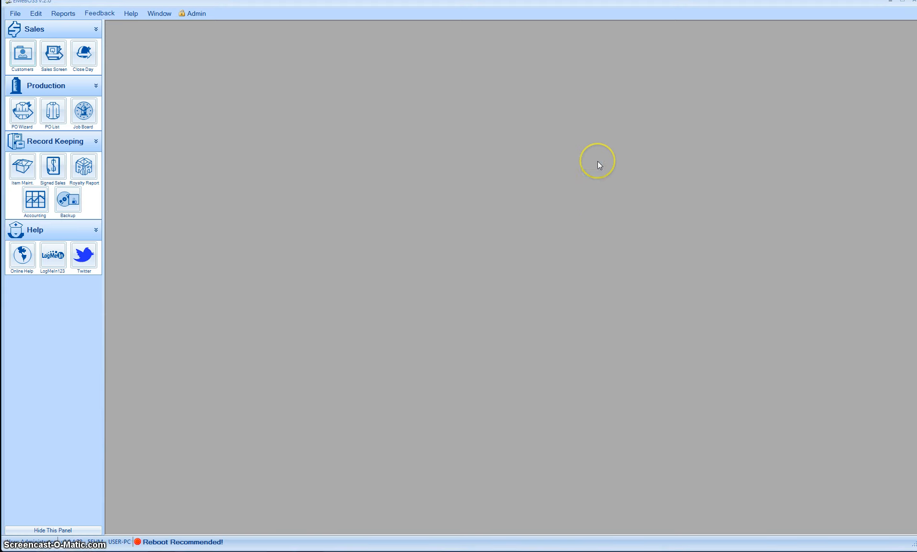
pyautogui.click(35, 14)
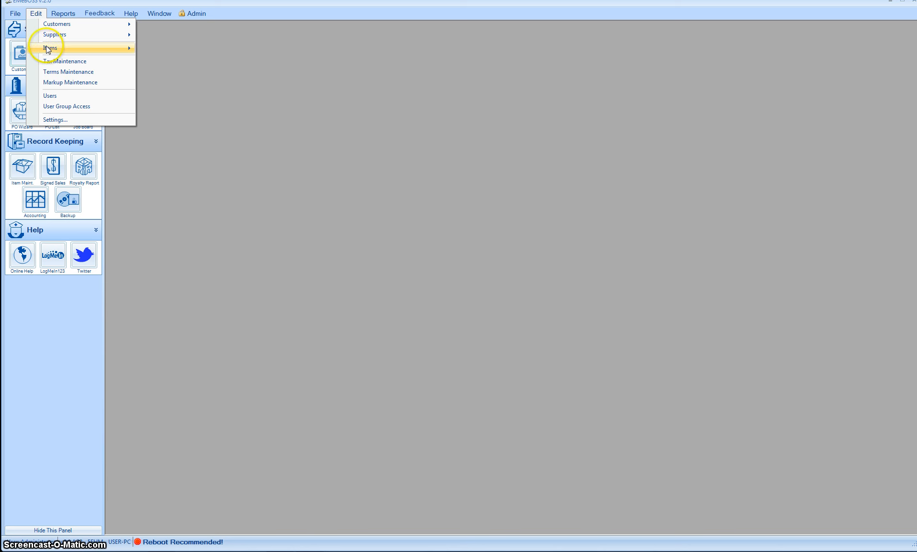
pyautogui.moveTo(48, 50)
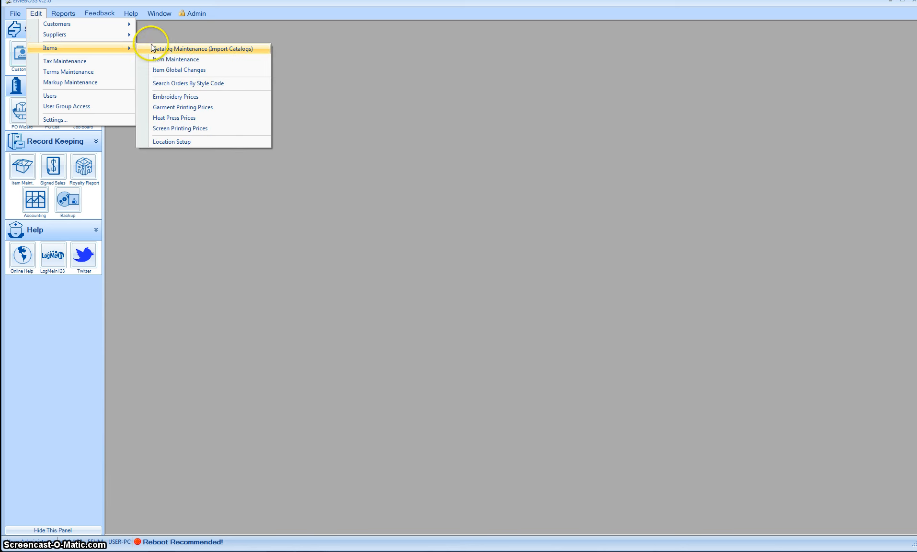
pyautogui.click(177, 49)
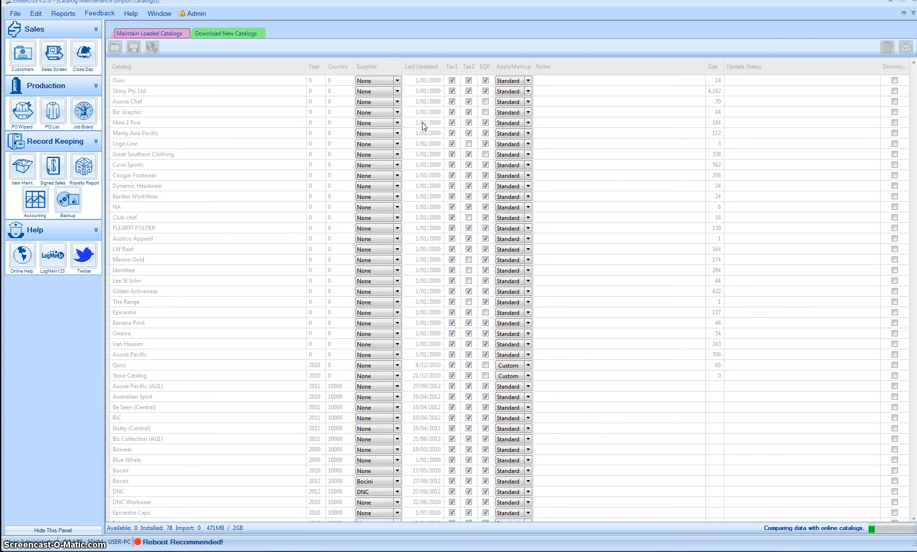
pyautogui.click(611, 113)
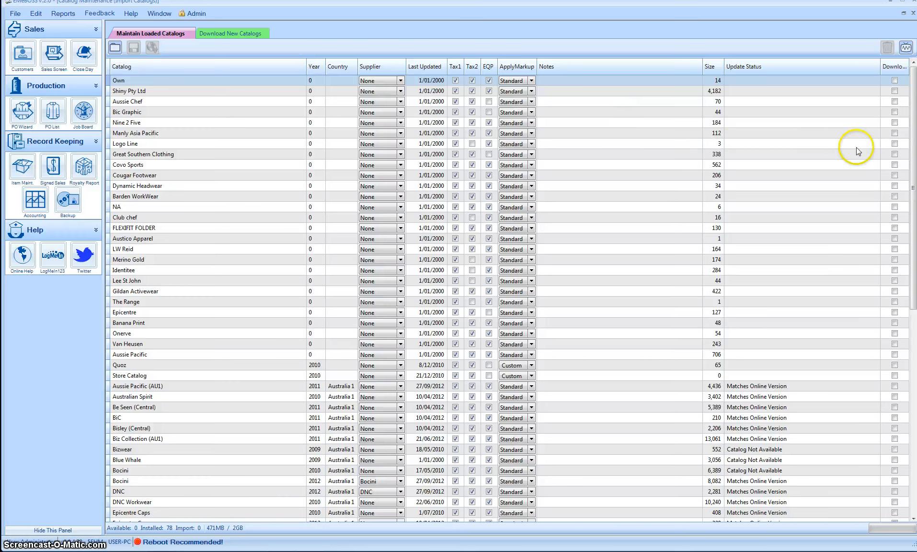
# Step: Apply the Hi Vis markup to the 2011 Bisley (Central) catalog, mark it for download and download it
pyautogui.moveTo(912, 177); pyautogui.dragTo(910, 264)
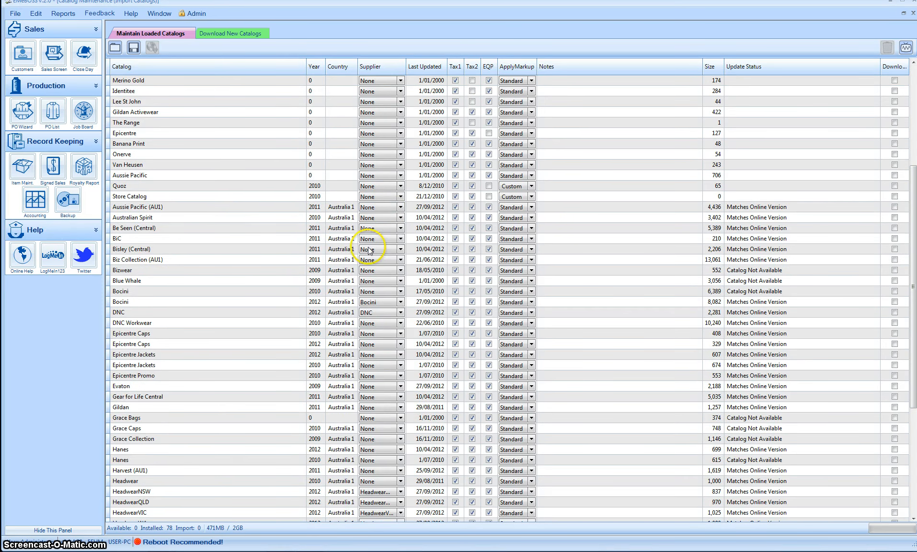
pyautogui.click(534, 253)
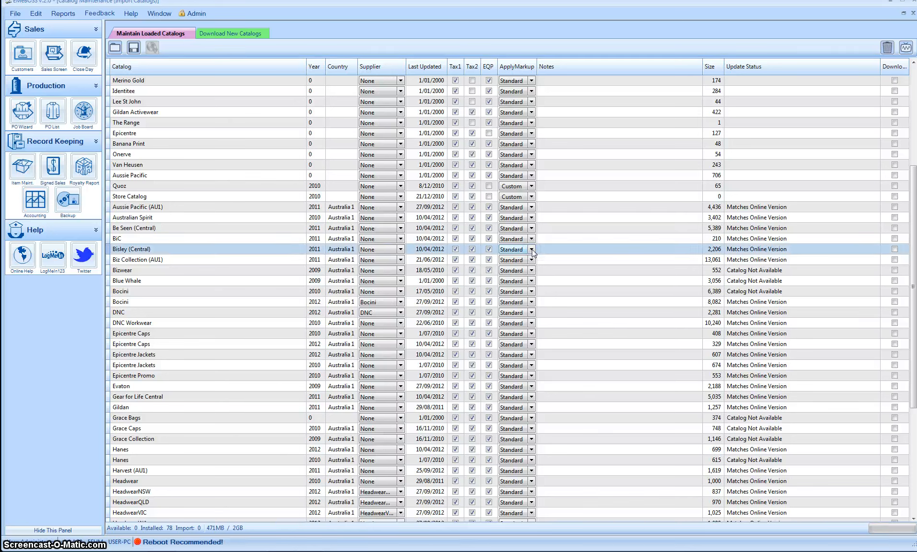
pyautogui.click(532, 250)
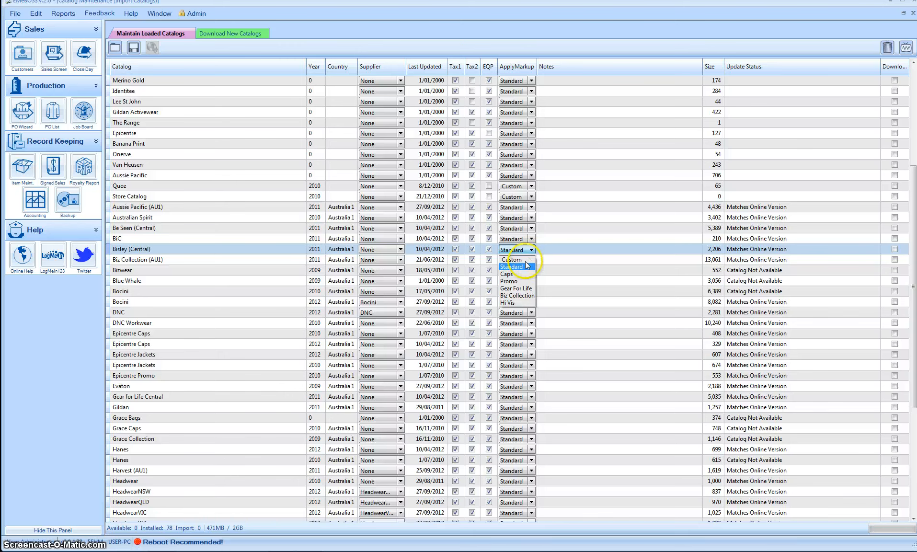
pyautogui.click(510, 303)
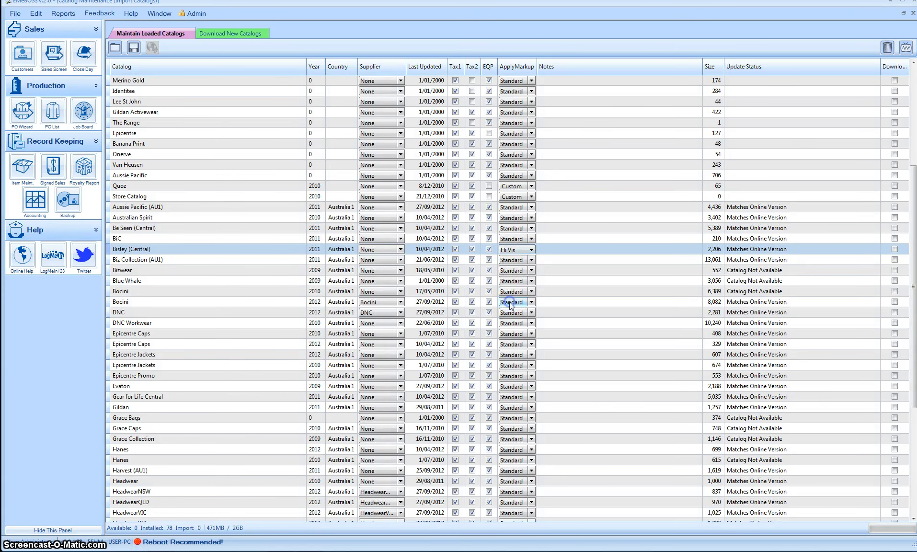
pyautogui.click(894, 249)
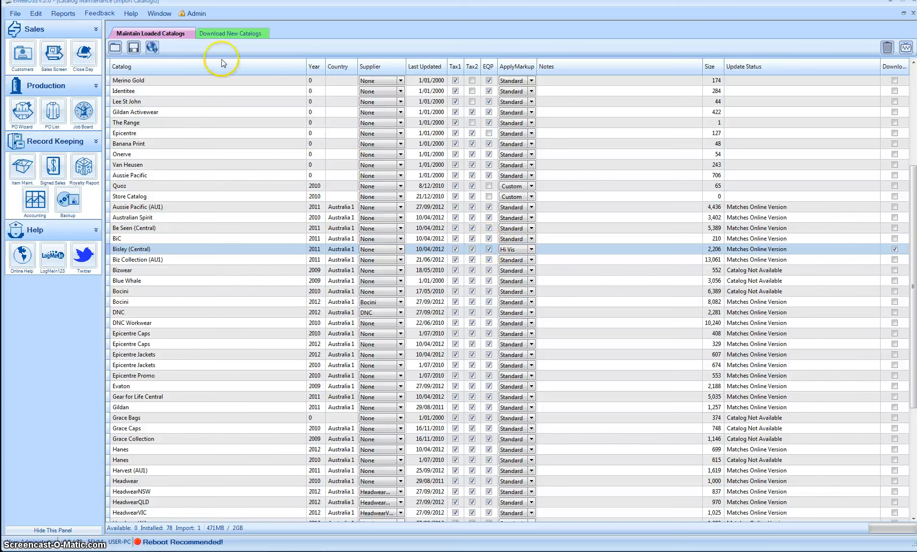
pyautogui.click(149, 50)
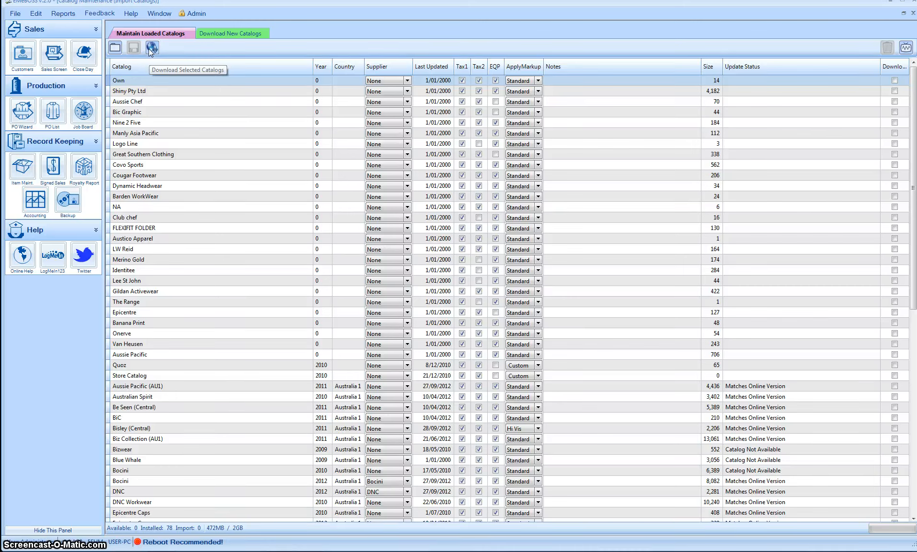
# Step: Open item maintenance from the record keeping tools
pyautogui.click(53, 52)
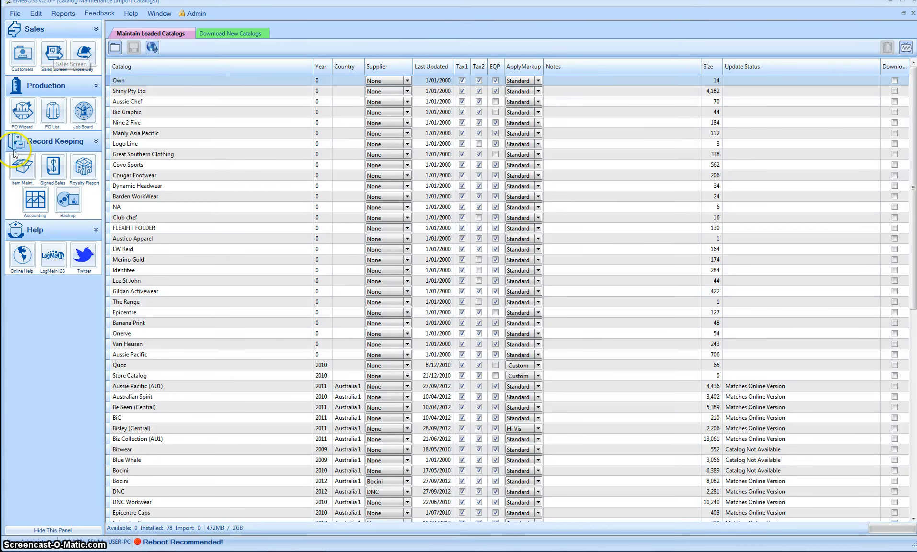
pyautogui.click(19, 172)
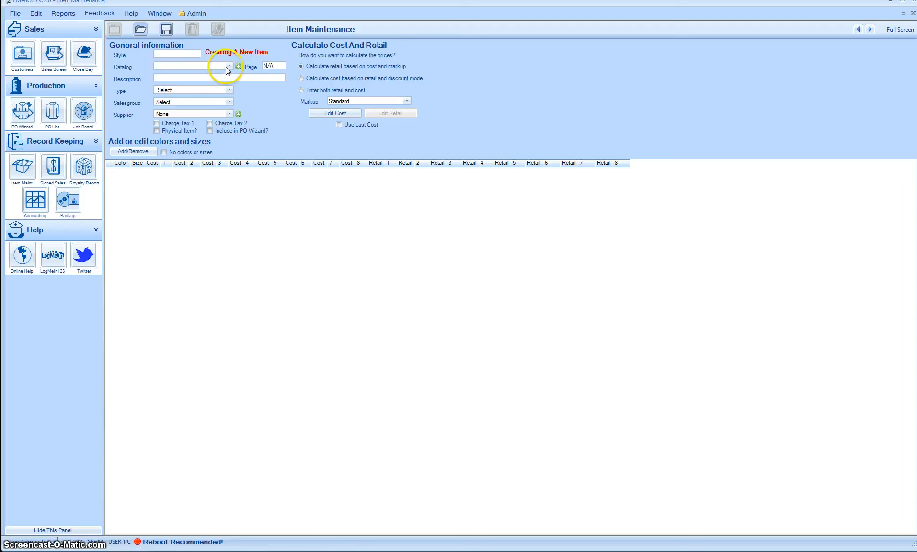
pyautogui.click(230, 66)
pyautogui.scroll(-4, 209, 149)
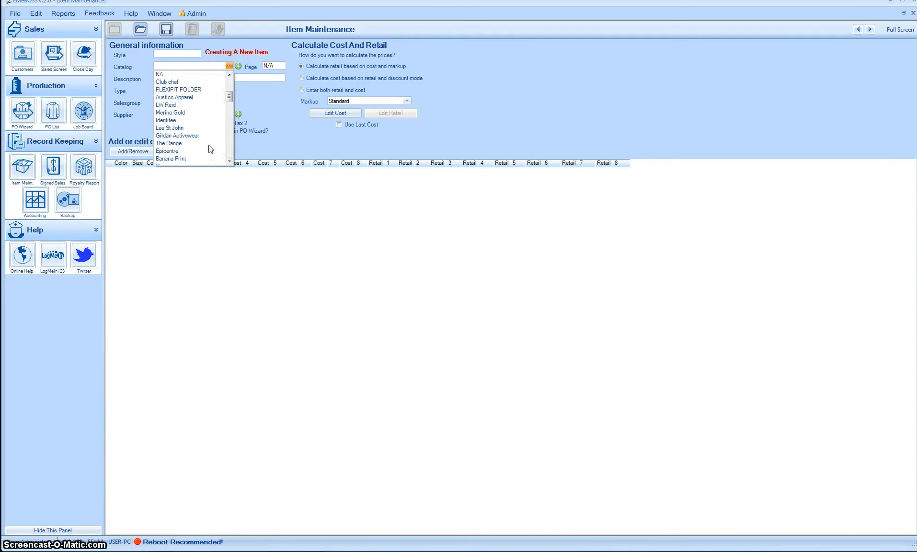
pyautogui.scroll(-3, 209, 148)
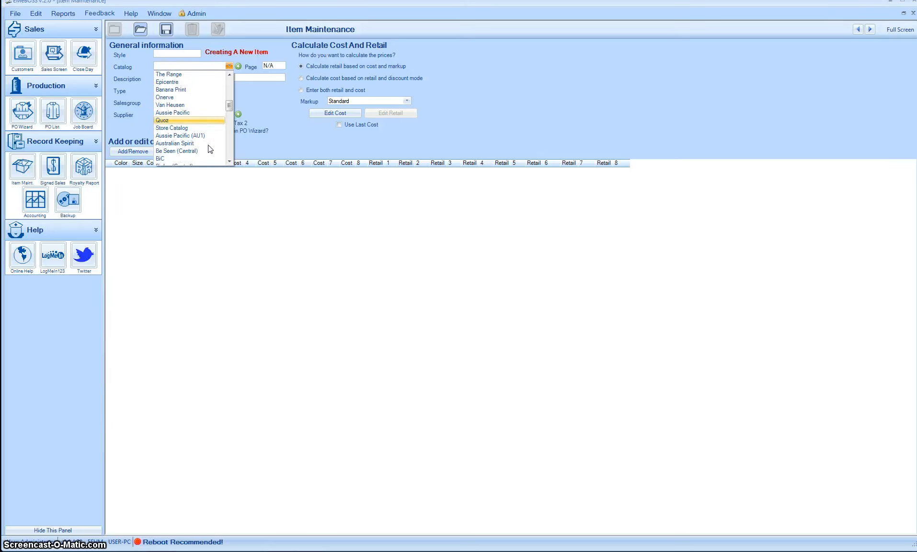
pyautogui.scroll(-2, 209, 149)
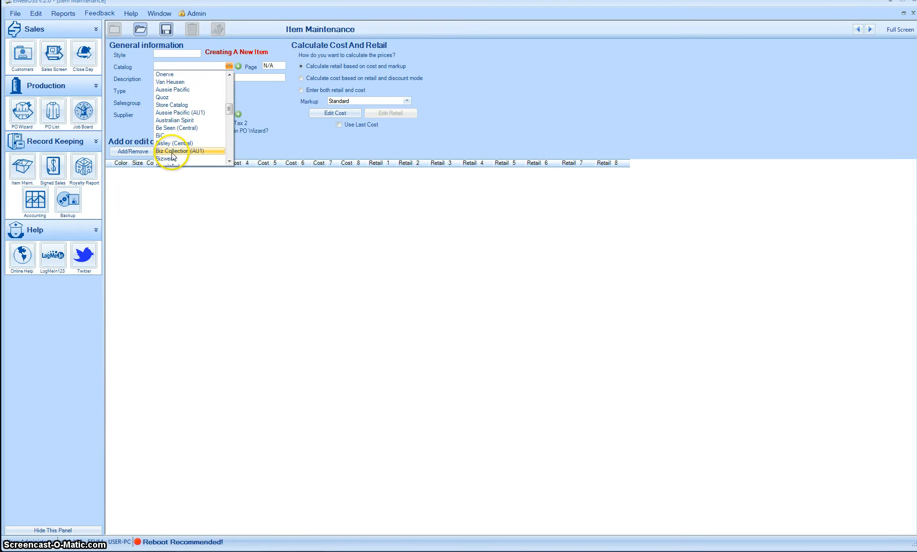
pyautogui.click(174, 142)
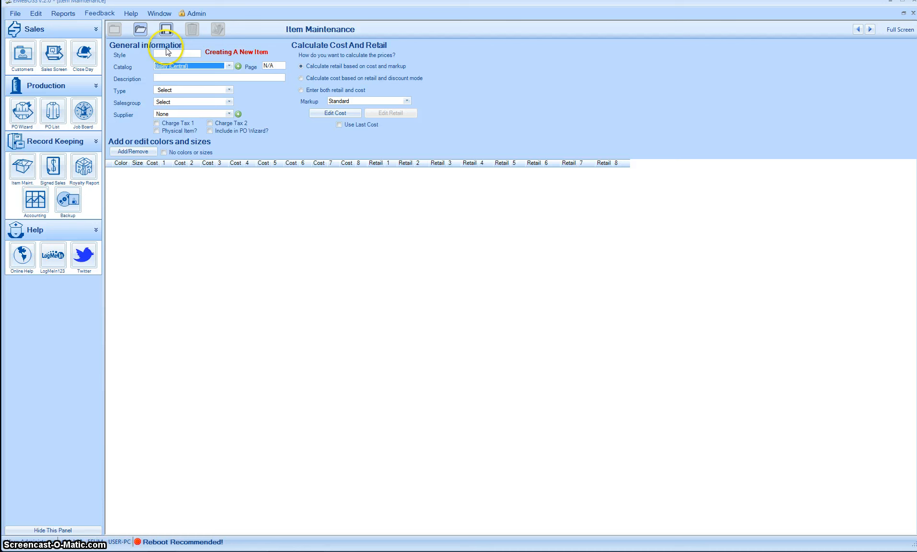
# Step: Filter the existing items by the Bisley (Central) - AUS 1 catalog and open B71407, Chambray Shirt - Short Sleeve
pyautogui.click(143, 31)
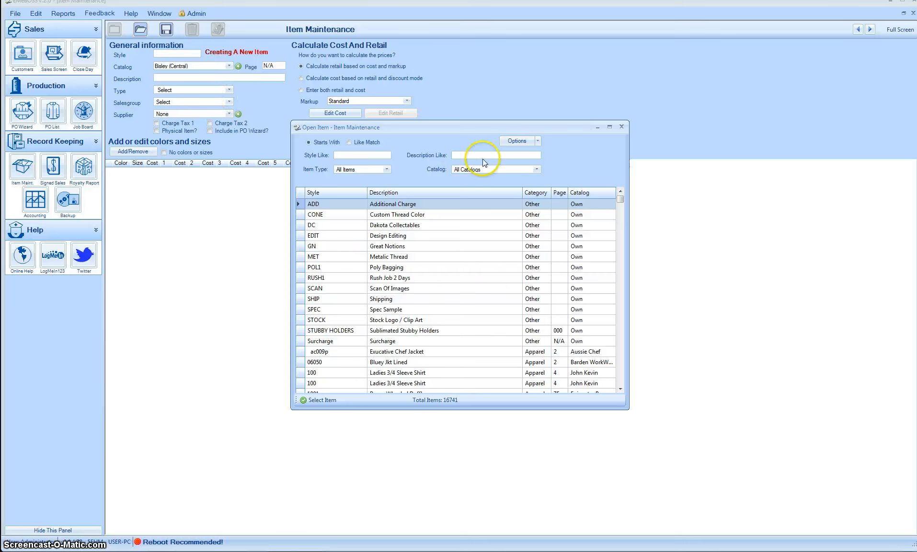
pyautogui.click(534, 170)
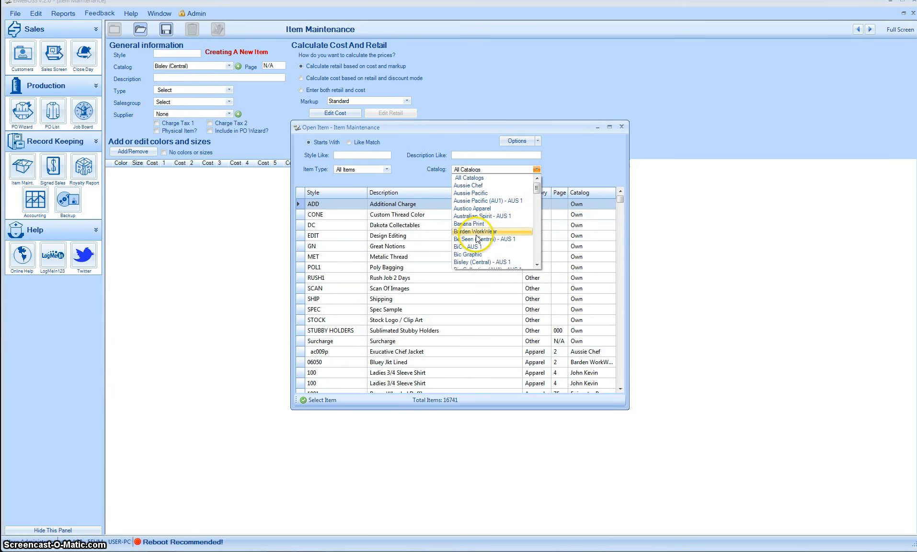
pyautogui.click(480, 262)
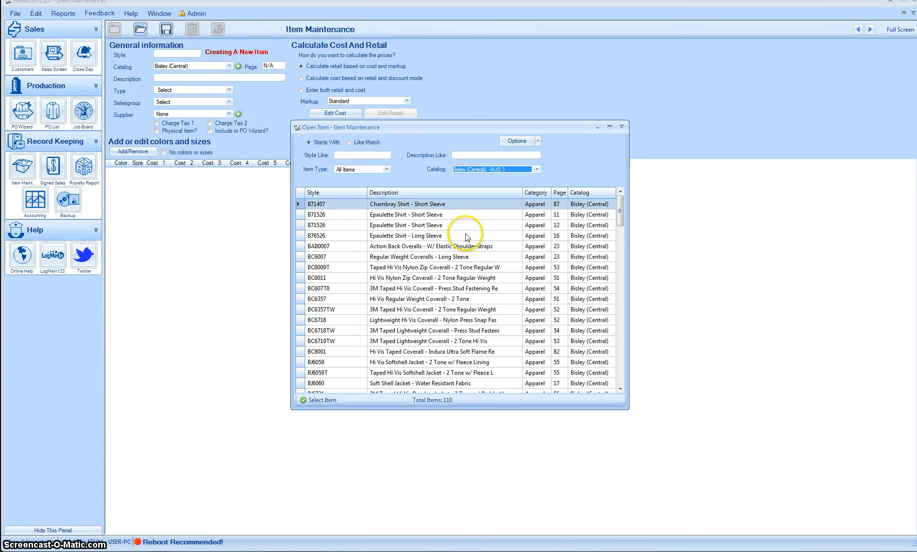
pyautogui.doubleClick(402, 206)
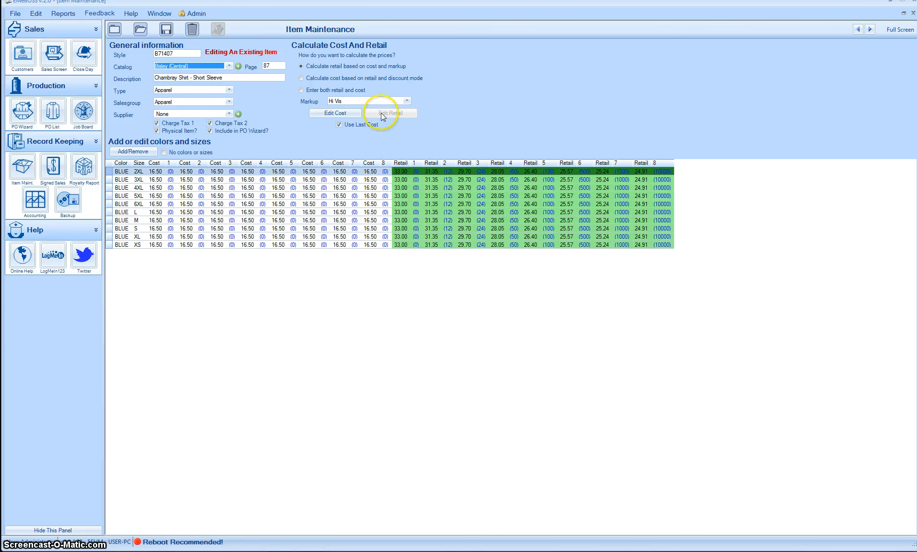
# Step: Change the markup of item B71407 to Standard and save the record
pyautogui.click(408, 101)
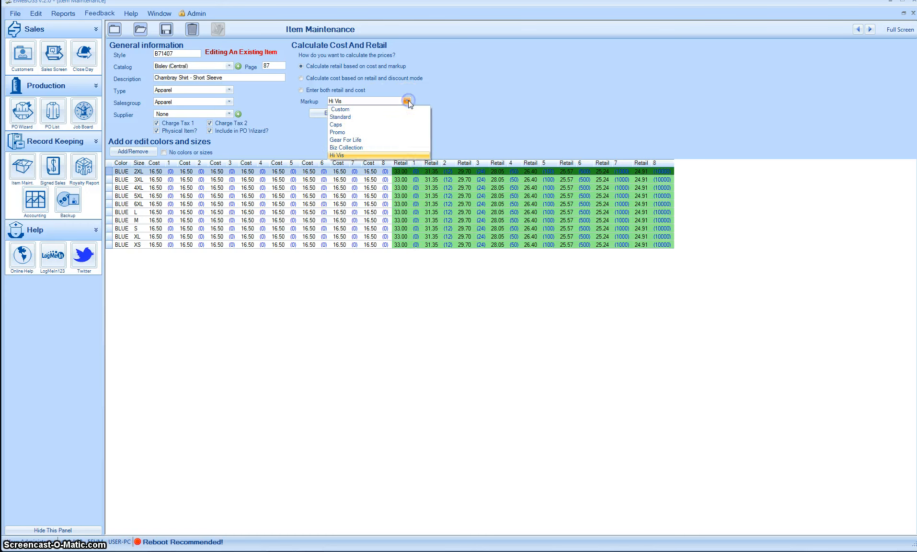
pyautogui.click(341, 117)
pyautogui.click(359, 116)
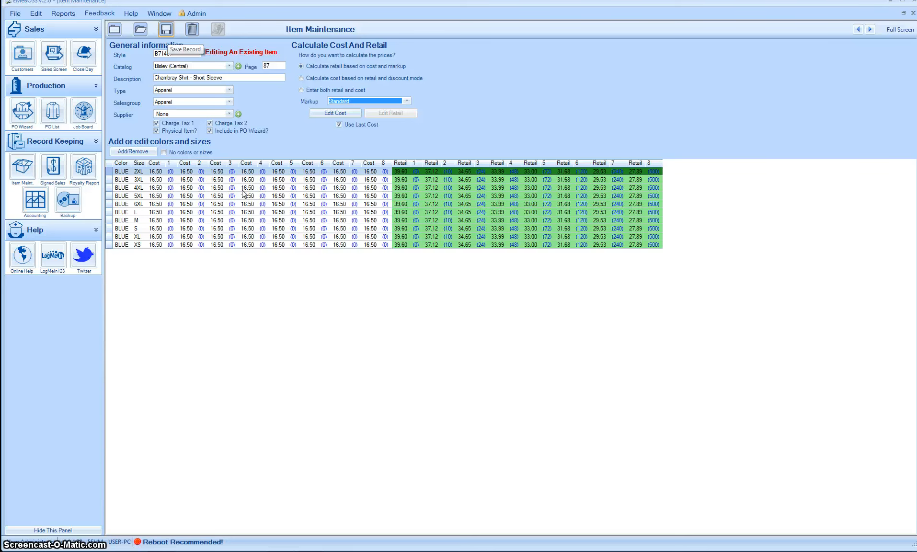
pyautogui.click(472, 304)
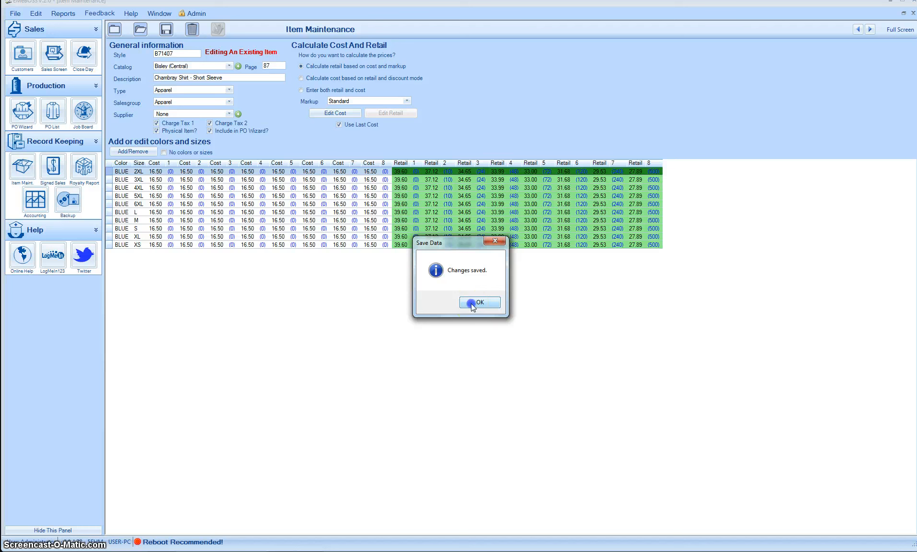
pyautogui.click(480, 303)
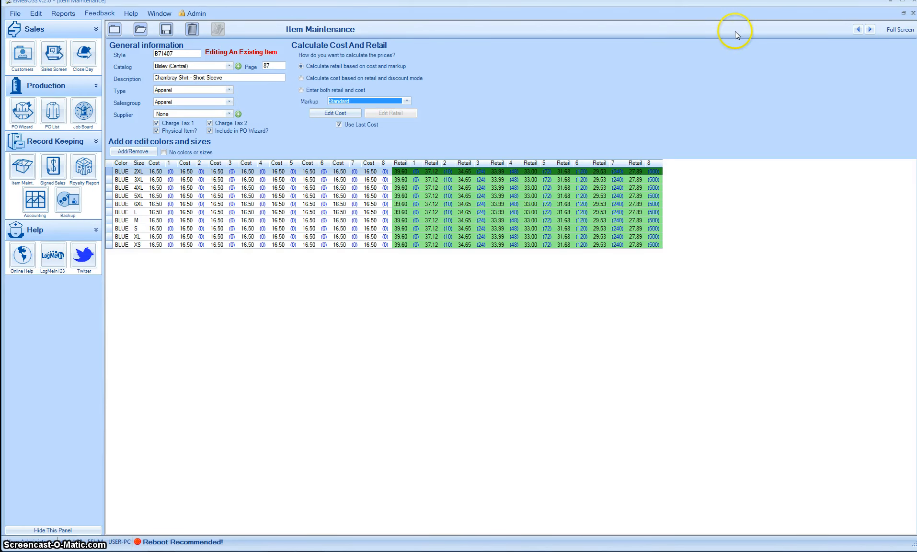
# Step: Close item maintenance without saving any further changes
pyautogui.click(914, 15)
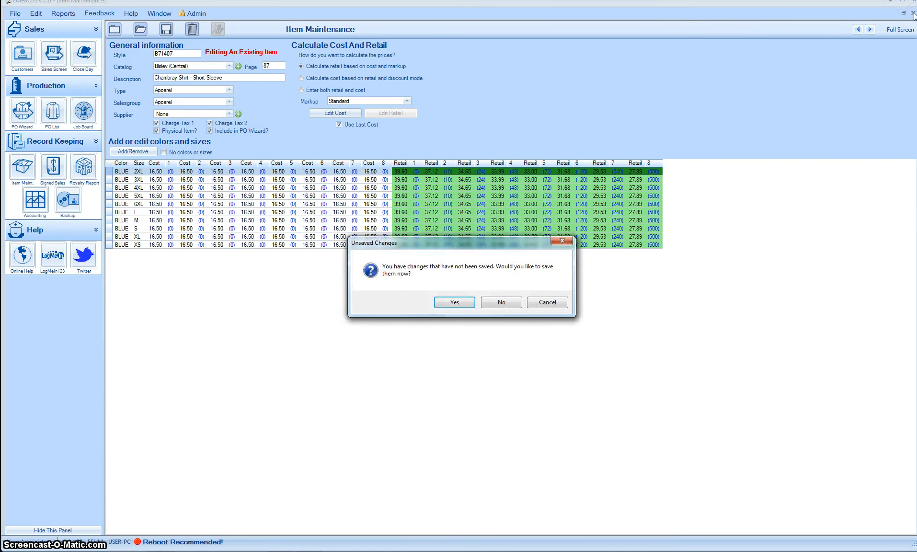
pyautogui.click(502, 303)
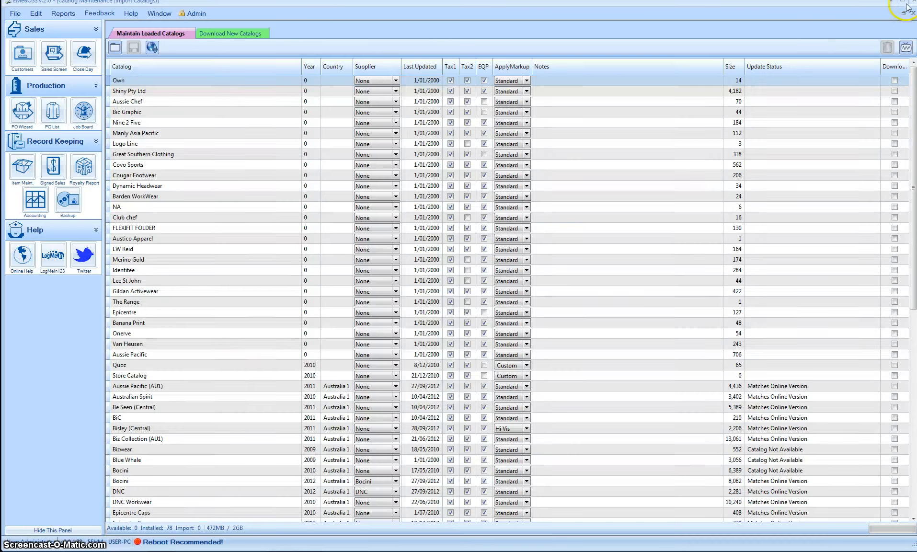
# Step: Reopen markup maintenance and review the quantity breaks and percentages of the Standard, Hi Vis and Biz Collection markups
pyautogui.click(36, 14)
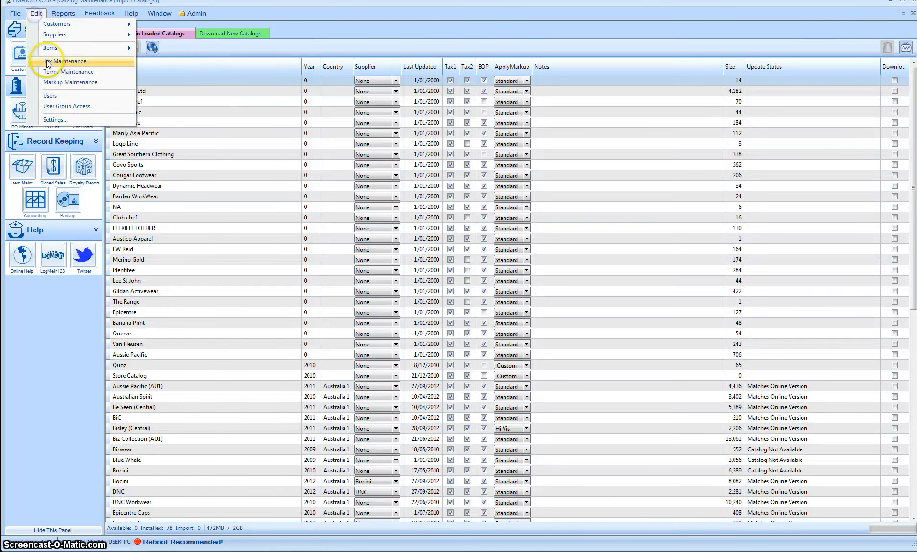
pyautogui.click(56, 82)
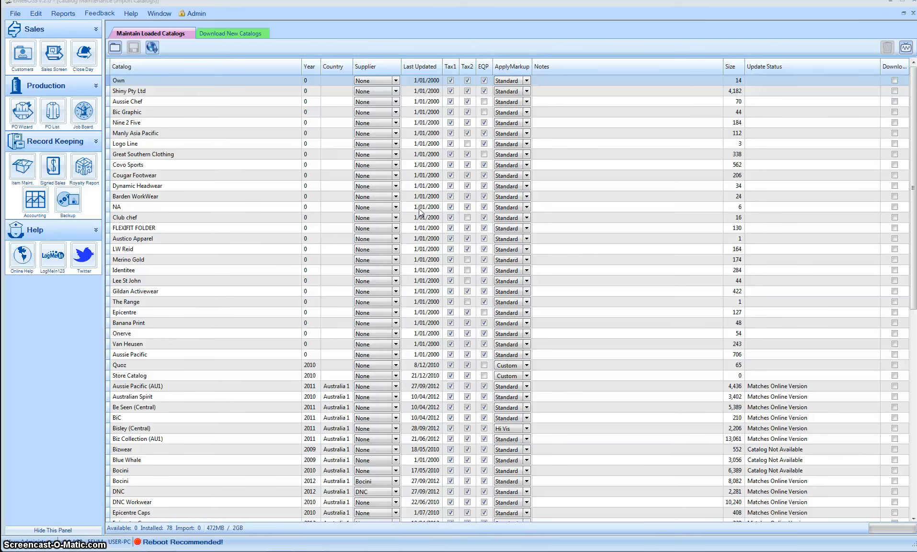
pyautogui.click(216, 124)
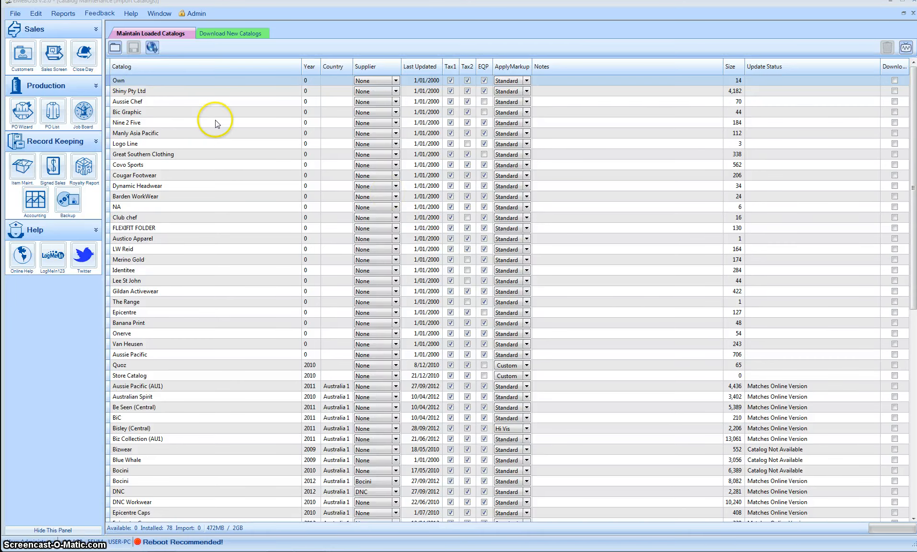
pyautogui.click(914, 14)
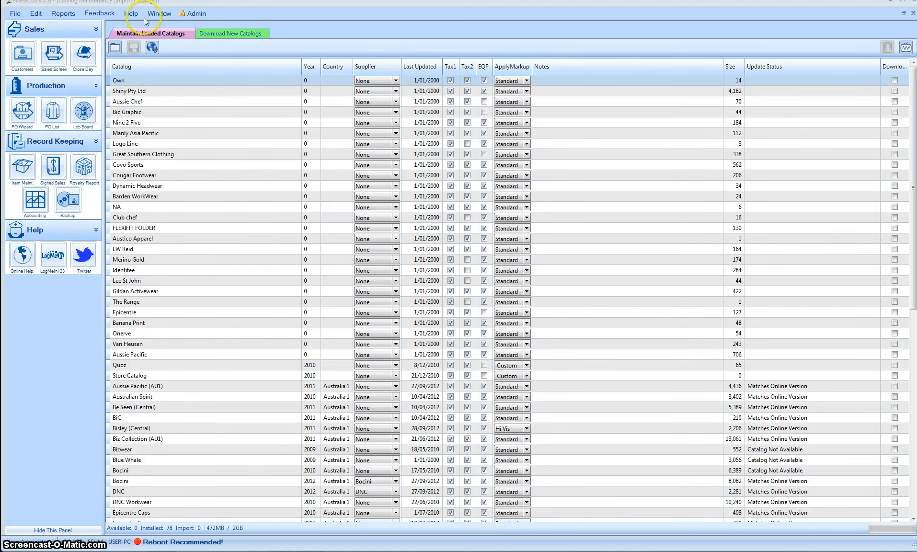
pyautogui.moveTo(477, 550)
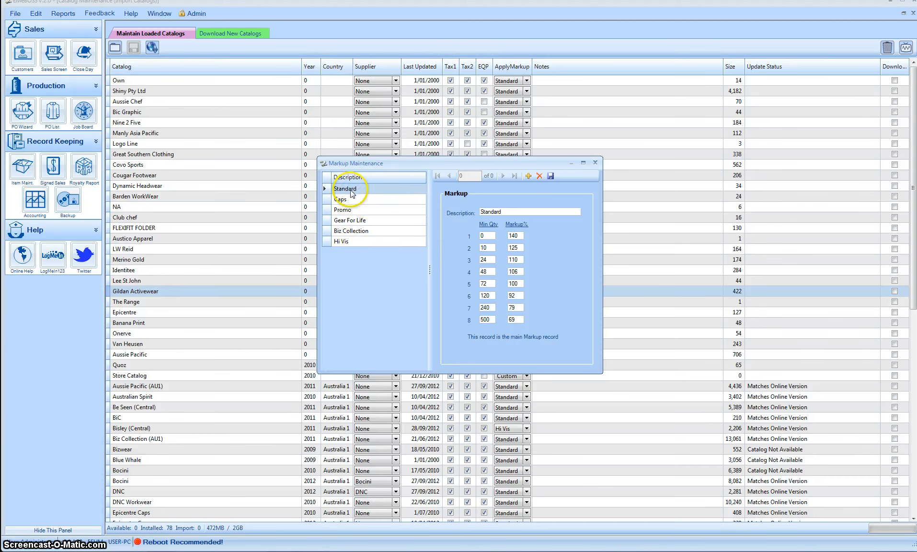
pyautogui.click(340, 242)
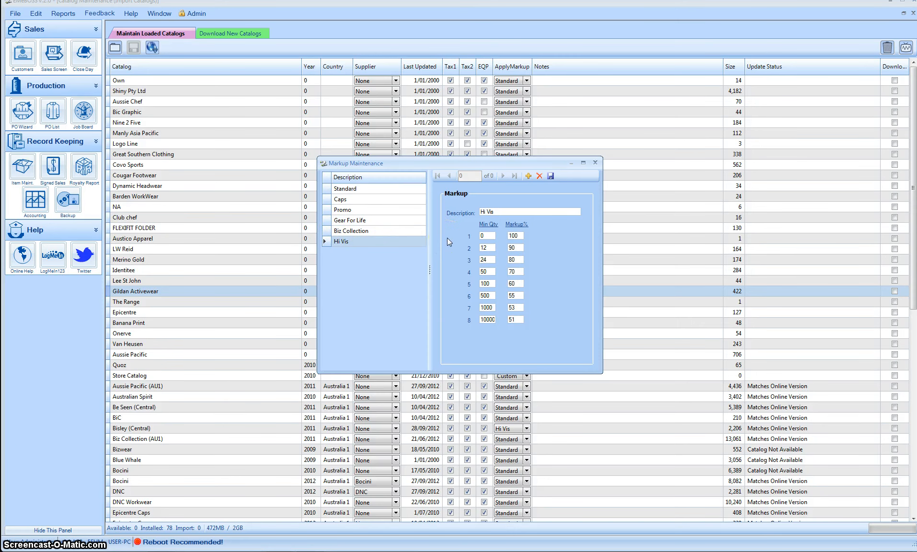
pyautogui.click(350, 231)
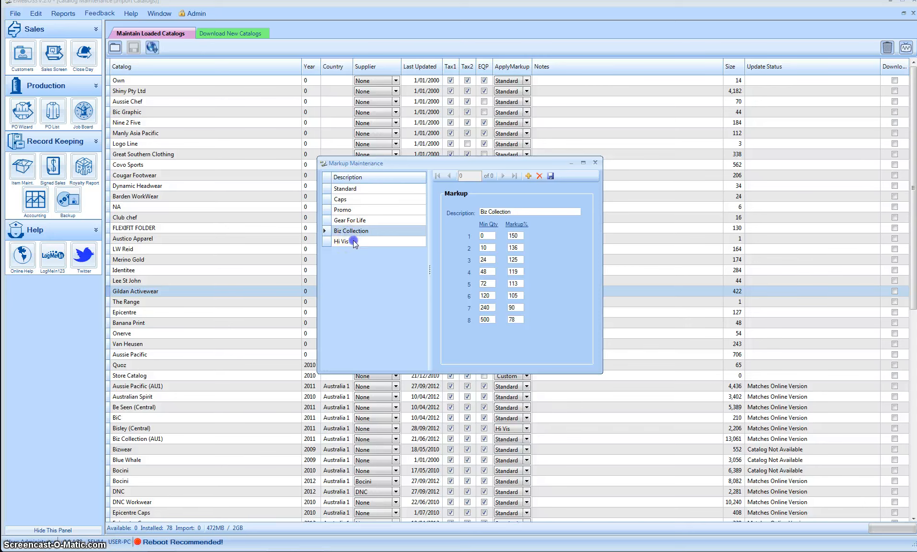
# Step: Set the Hi Vis markup percentages to 110 for the minimum quantity of 0 and 95 for the minimum quantity of 12
pyautogui.click(355, 241)
pyautogui.doubleClick(510, 236)
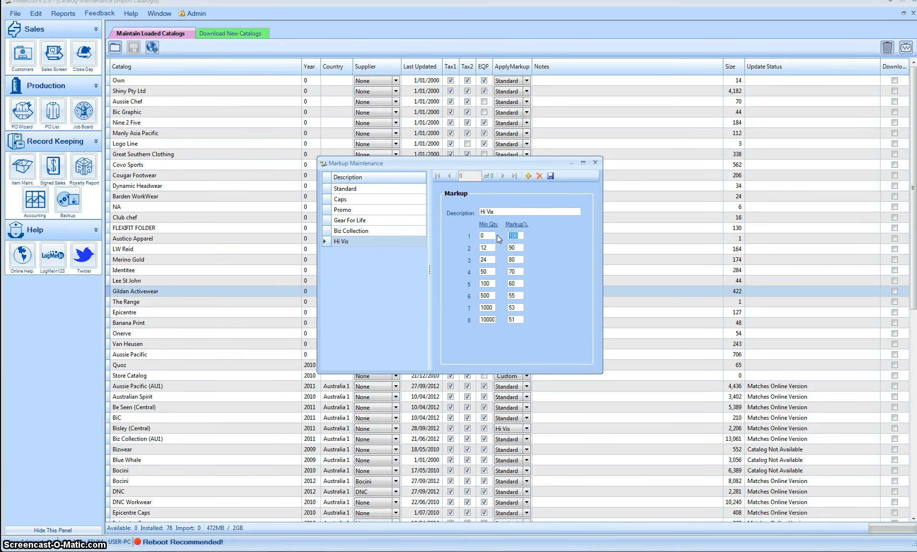
pyautogui.write('110')
pyautogui.press('Tab')
pyautogui.press('Tab')
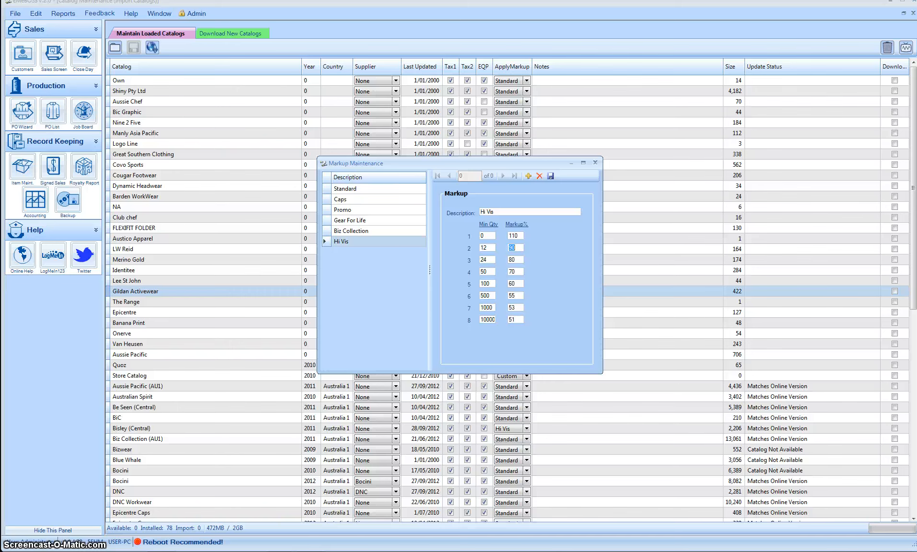
pyautogui.write('95')
pyautogui.press('Tab')
pyautogui.press('Tab')
# Step: Save the Hi Vis markup record and close markup maintenance
pyautogui.click(550, 176)
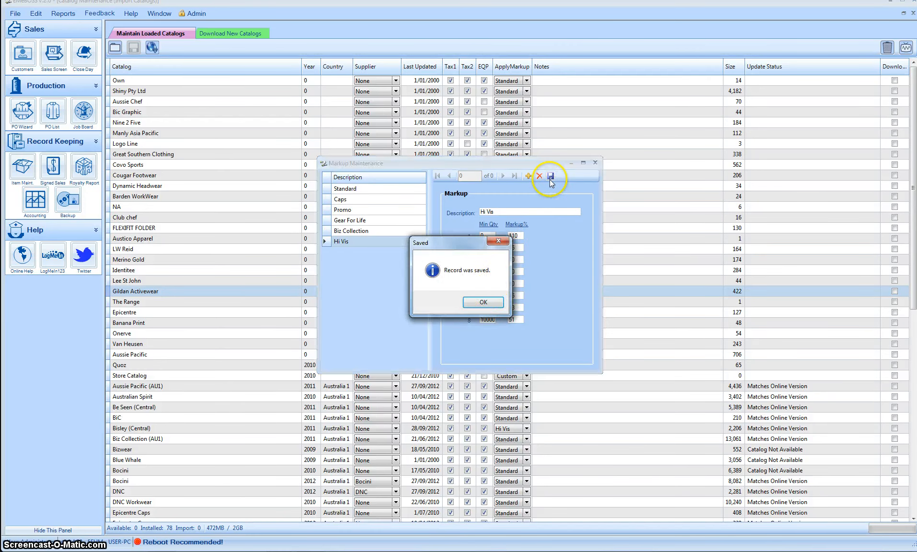
pyautogui.click(489, 304)
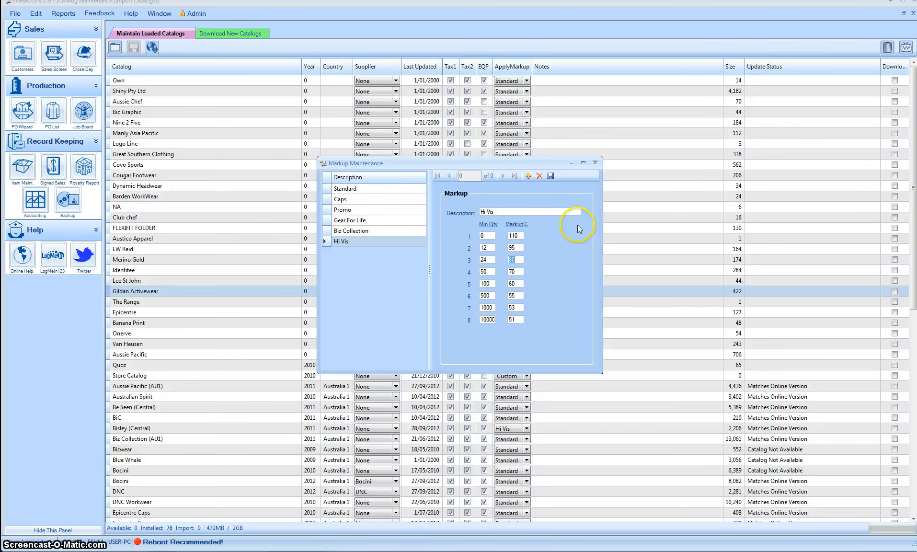
pyautogui.click(595, 163)
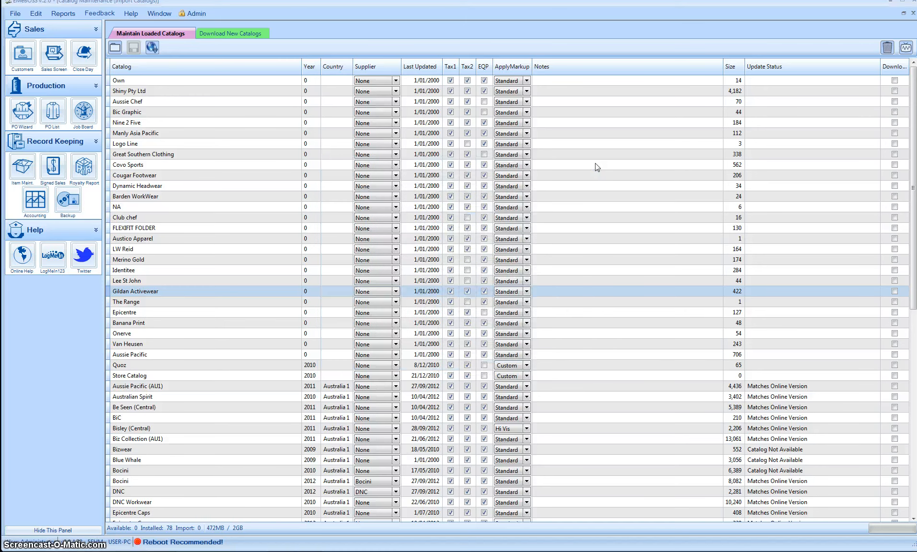
# Step: Open the applied markup choices for the Gildan Activewear catalog
pyautogui.click(526, 291)
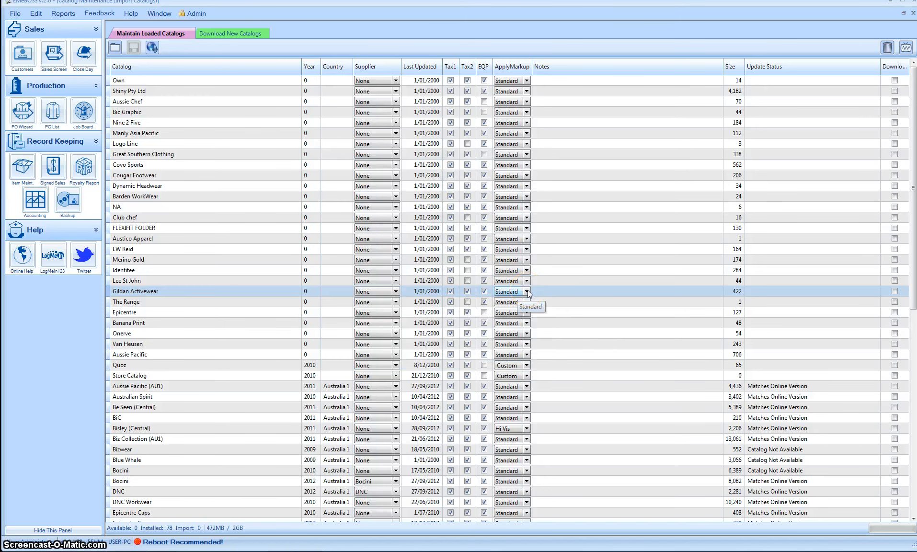